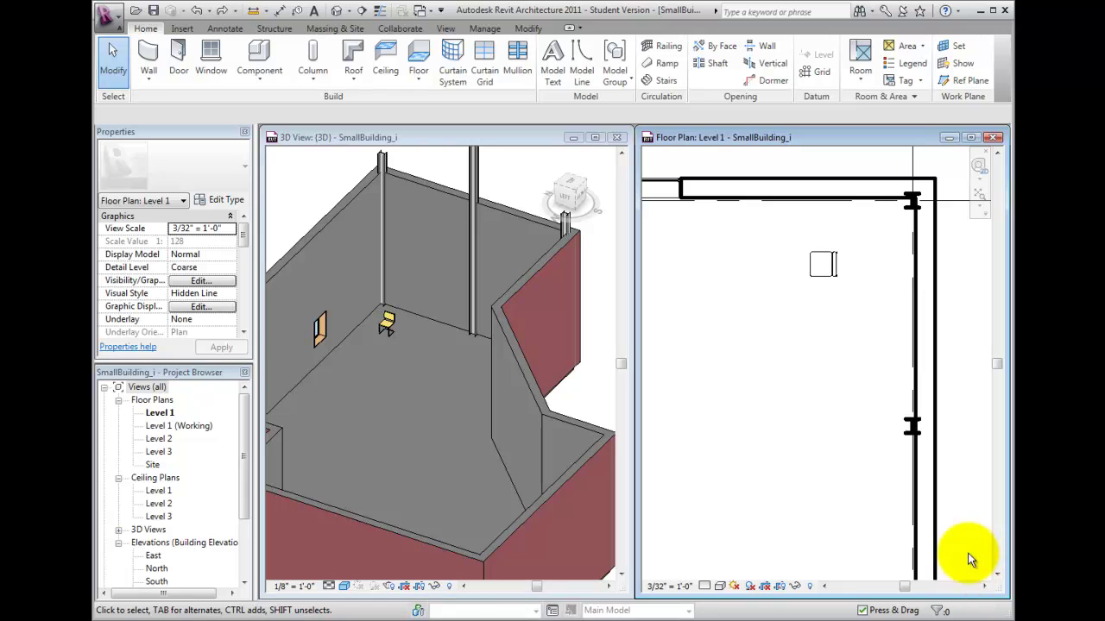
- Select the Chair-Breuer chair in the Level 1 floor plan
{"action": "left_click", "coordinate": [819, 278]}
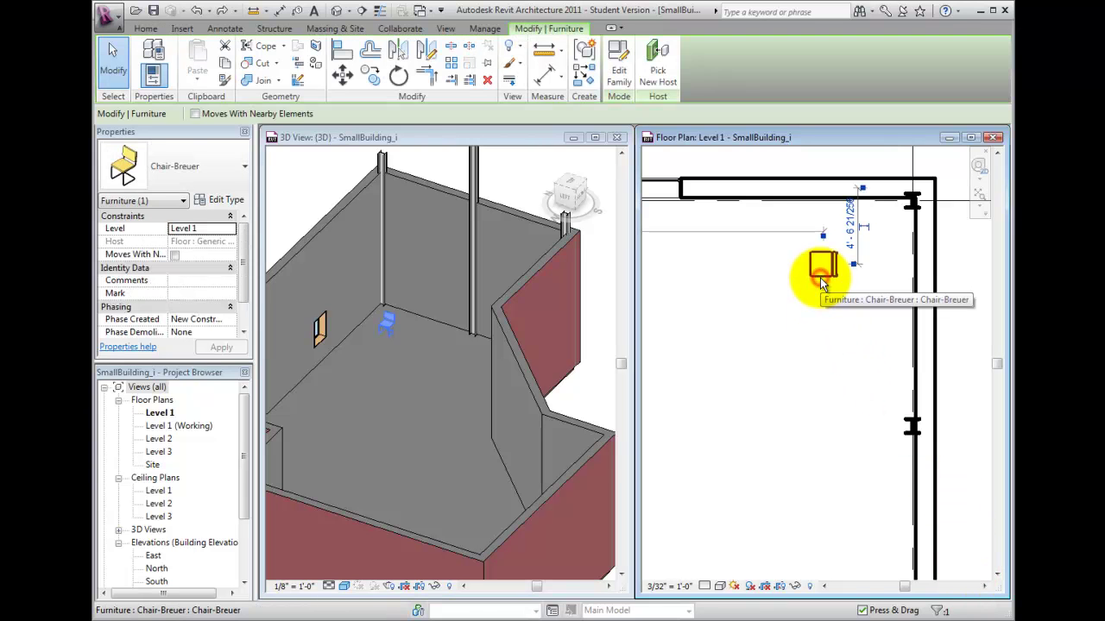
- Start an Array of the selected chair and switch it to Radial
{"action": "left_click", "coordinate": [452, 71]}
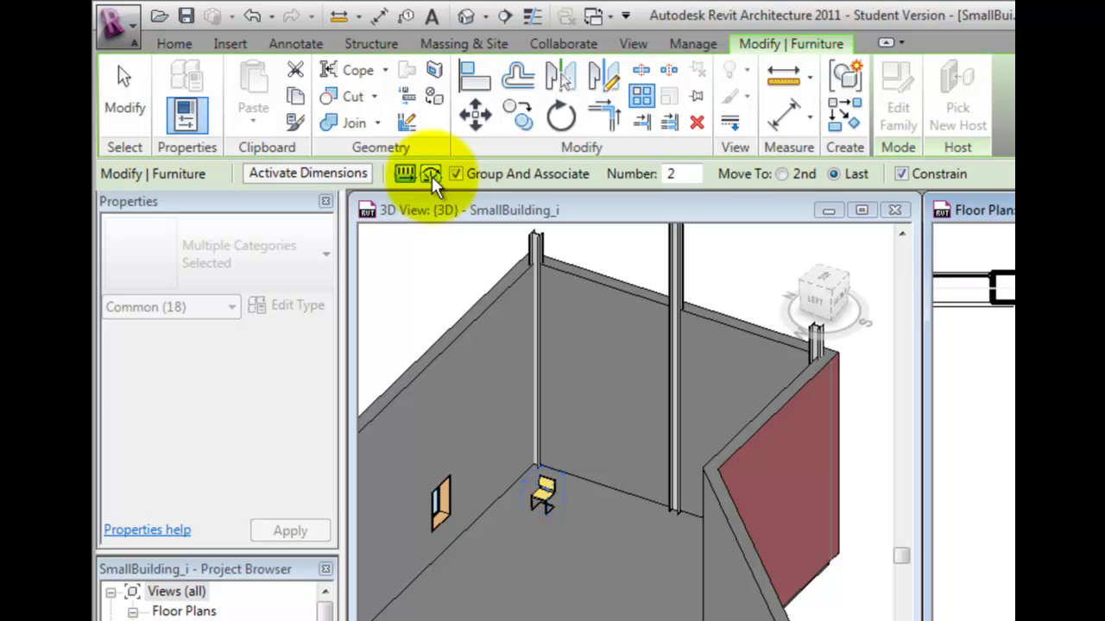
{"action": "left_click", "coordinate": [431, 177]}
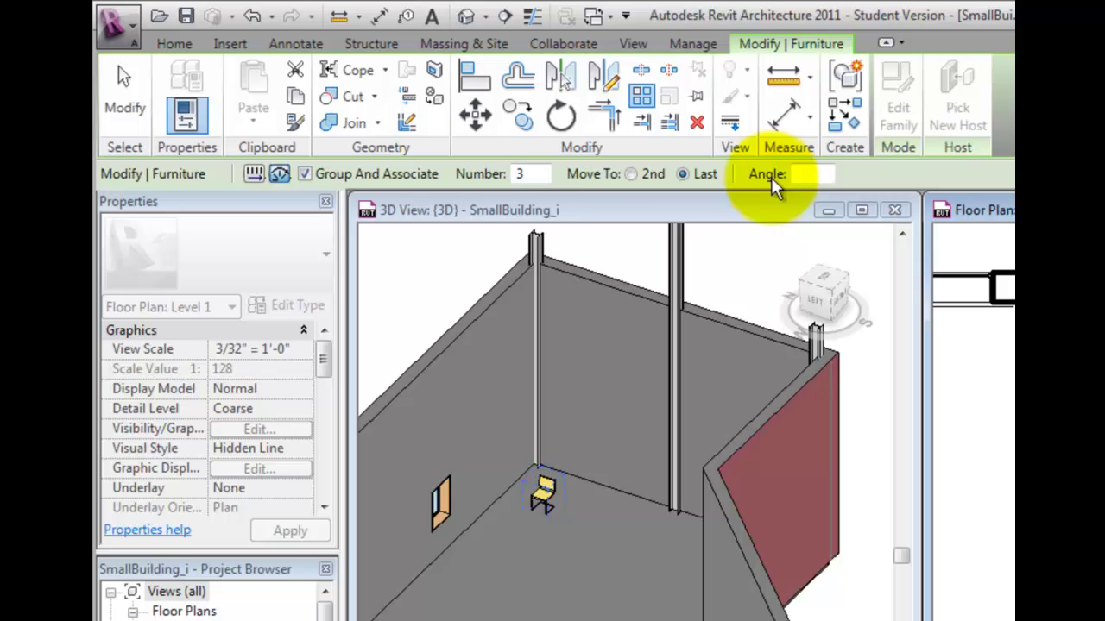
- Set the radial array to 4 ungrouped chairs with Move To set to Last
{"action": "left_click", "coordinate": [631, 174]}
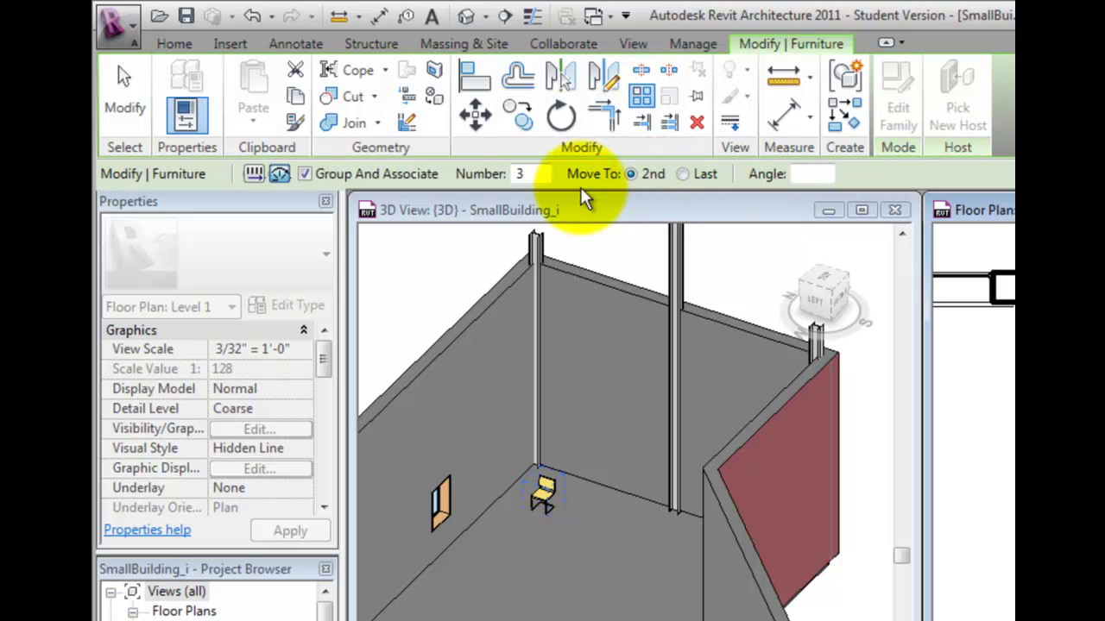
{"action": "left_click", "coordinate": [683, 174]}
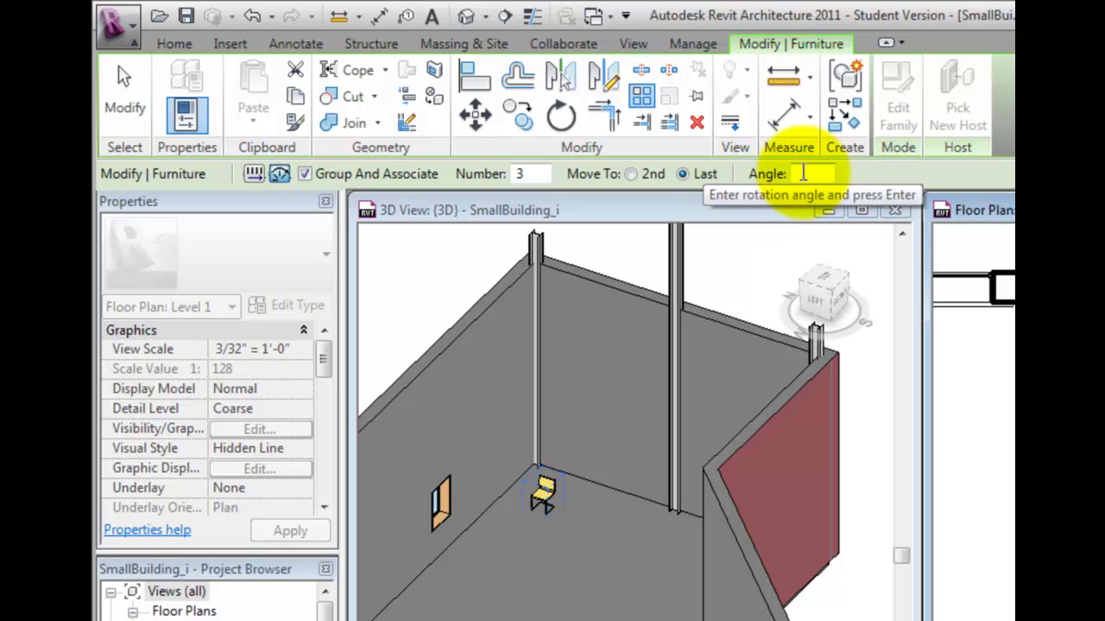
{"action": "left_click", "coordinate": [633, 175]}
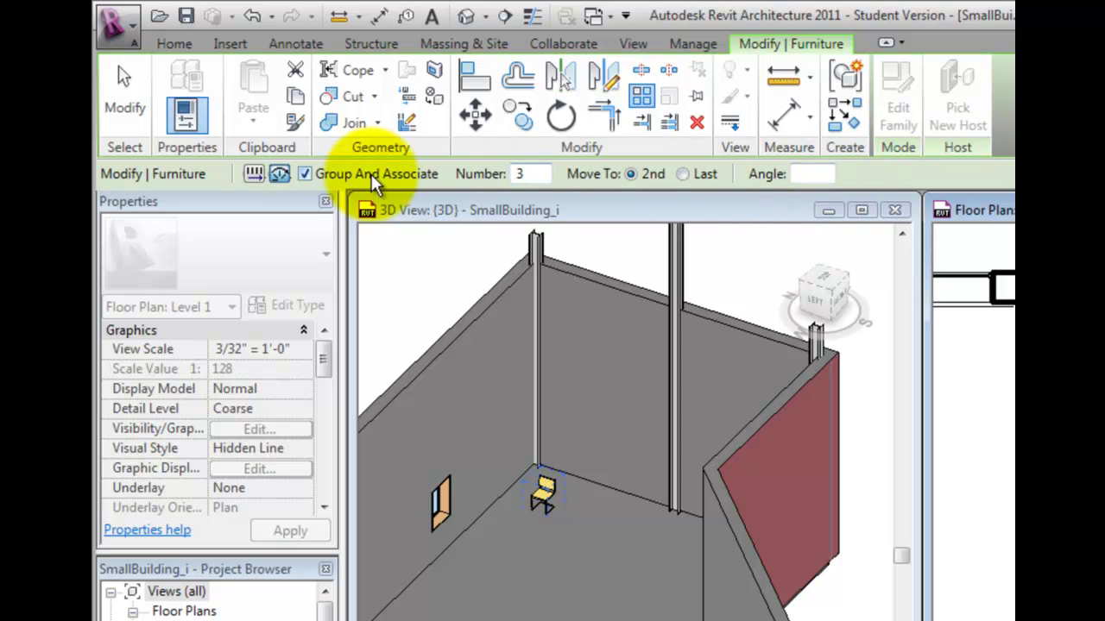
{"action": "left_click", "coordinate": [306, 175]}
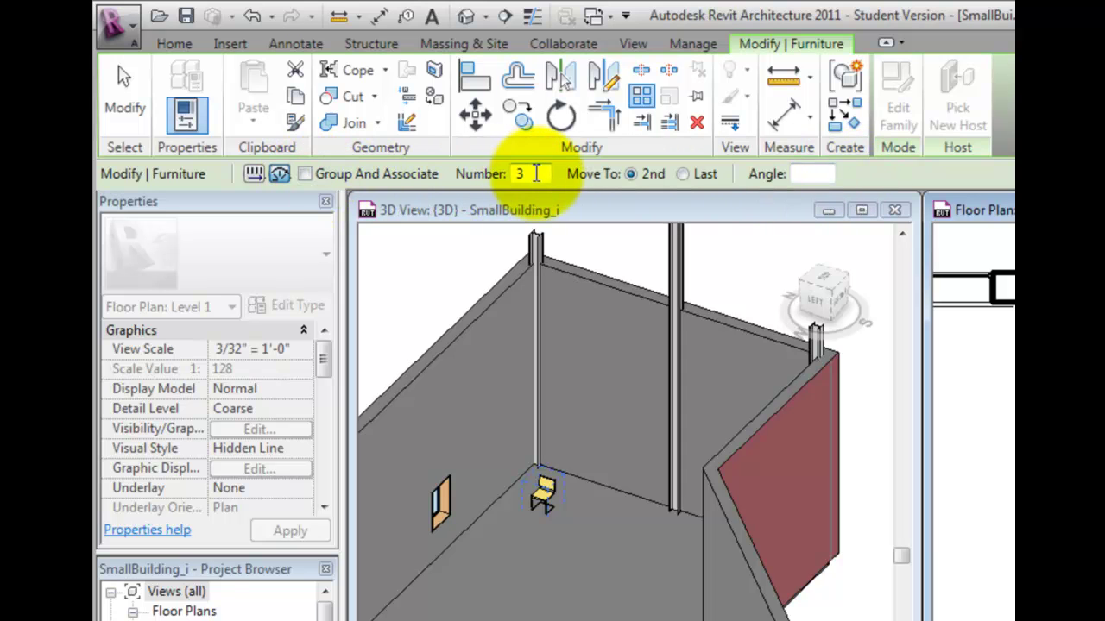
{"action": "double_click", "coordinate": [534, 173]}
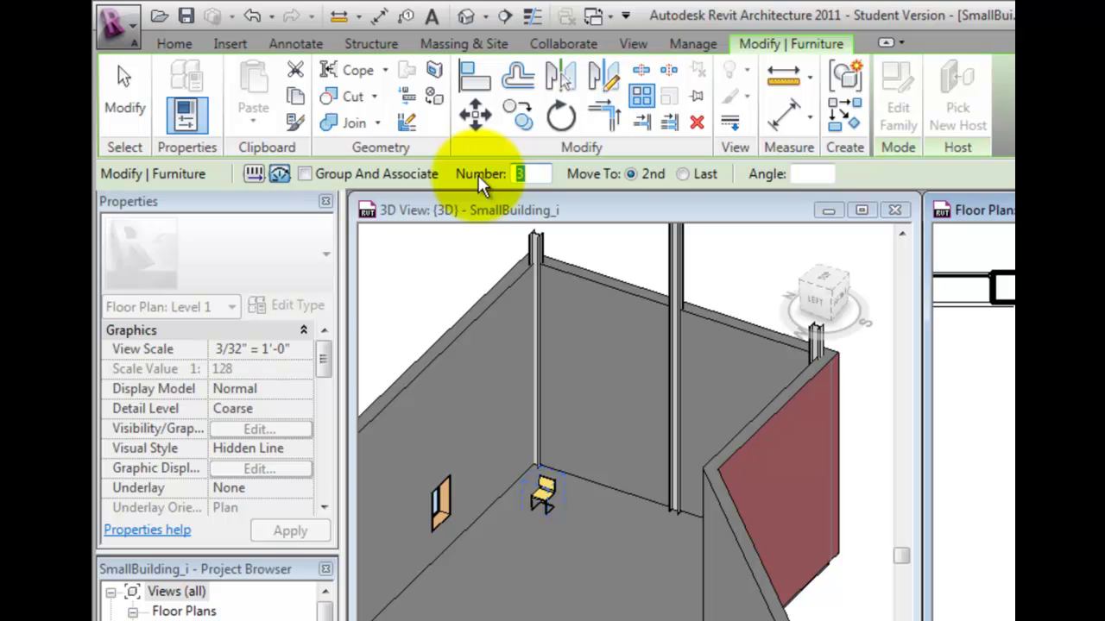
{"action": "type", "text": "4"}
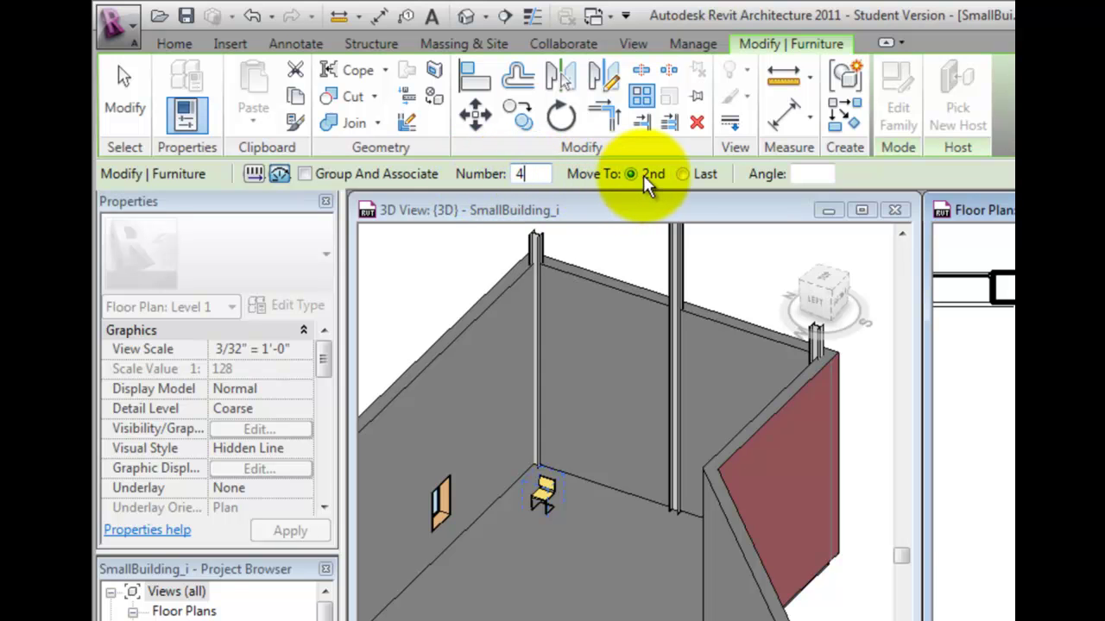
{"action": "left_click", "coordinate": [681, 174]}
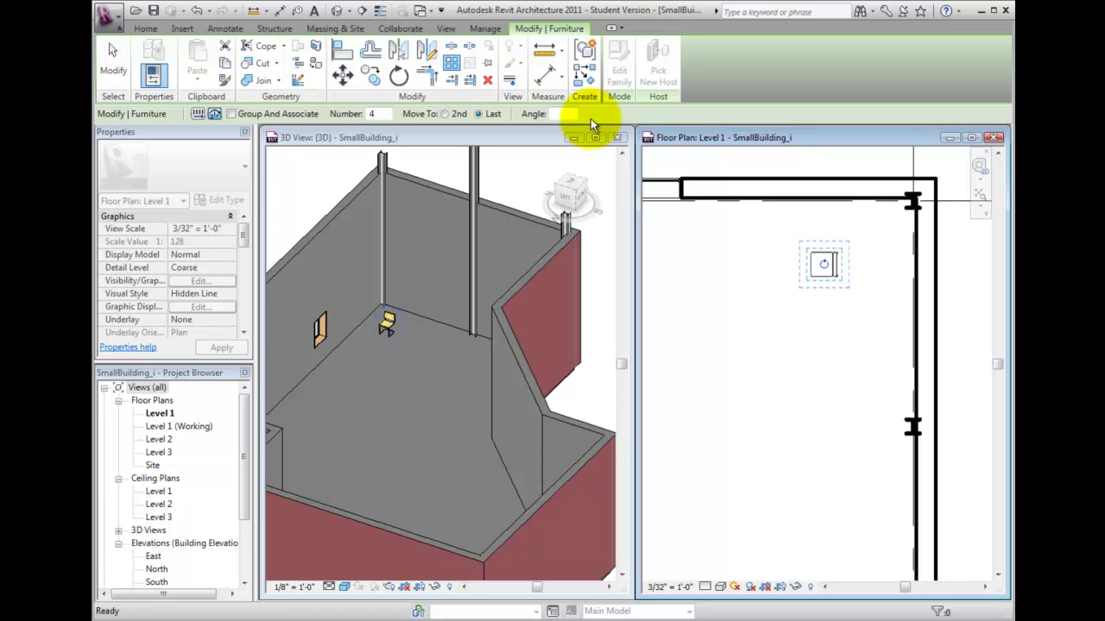
- Move the array's rotation centre from the chair to a point on its left
{"action": "key", "text": "r"}
{"action": "key", "text": "o"}
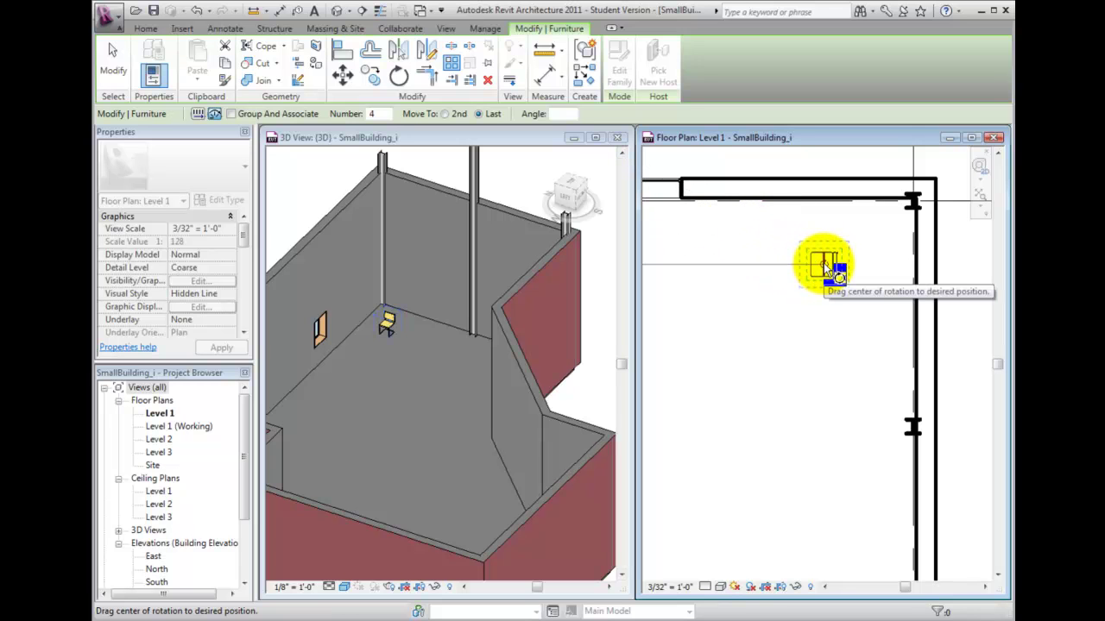
{"action": "left_click_drag", "start_coordinate": [824, 264], "coordinate": [827, 267]}
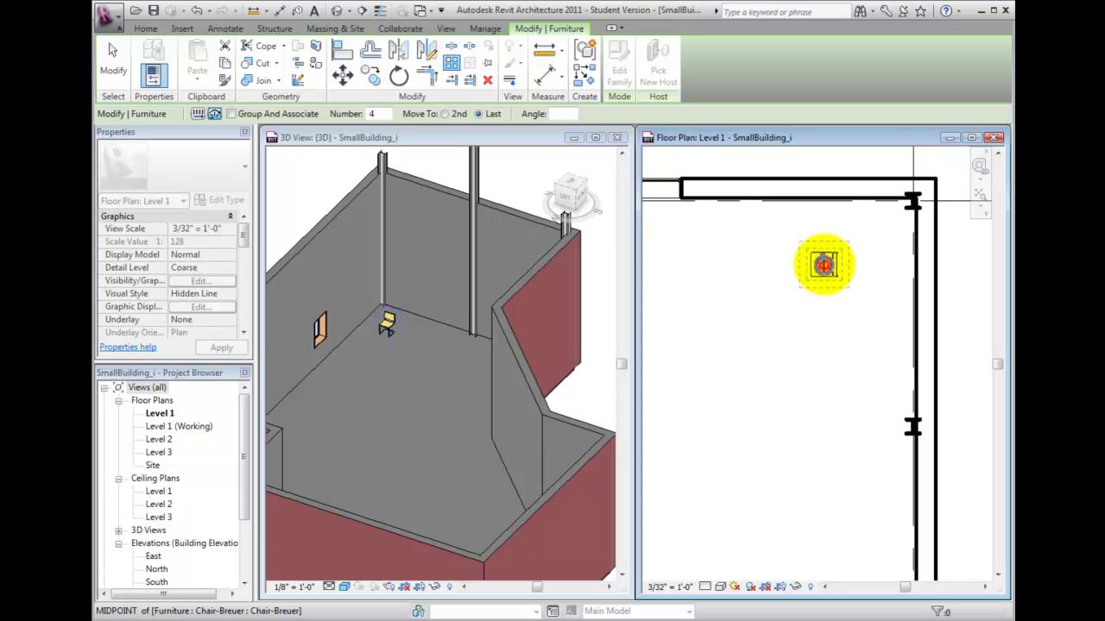
{"action": "left_click_drag", "start_coordinate": [821, 260], "coordinate": [695, 262]}
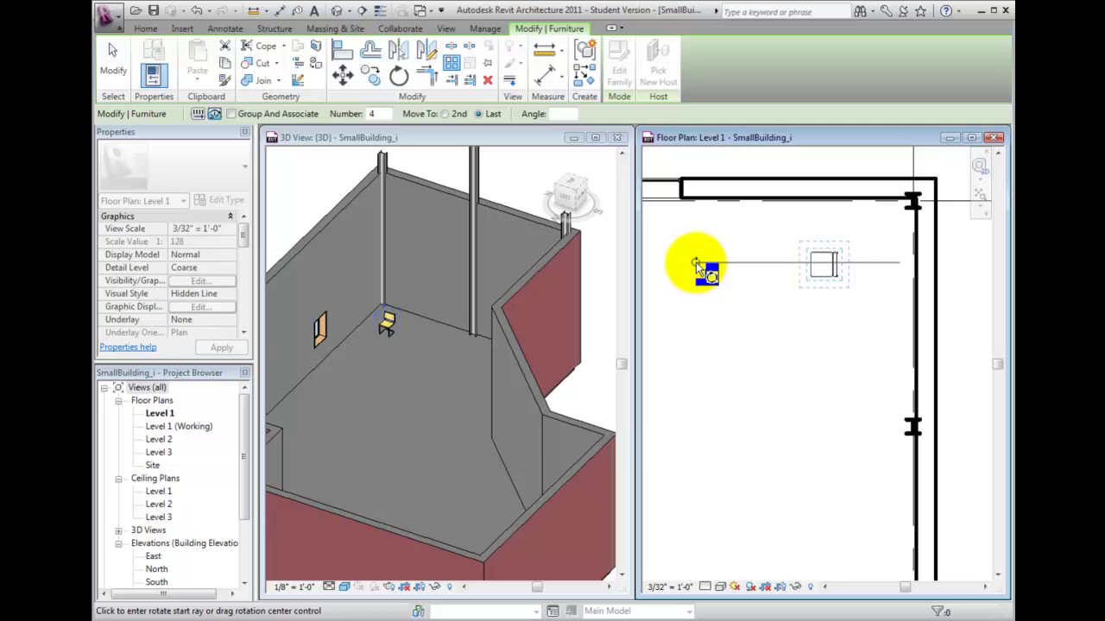
- Set the array's start ray through the chair for a 90° sweep
{"action": "left_click", "coordinate": [881, 270]}
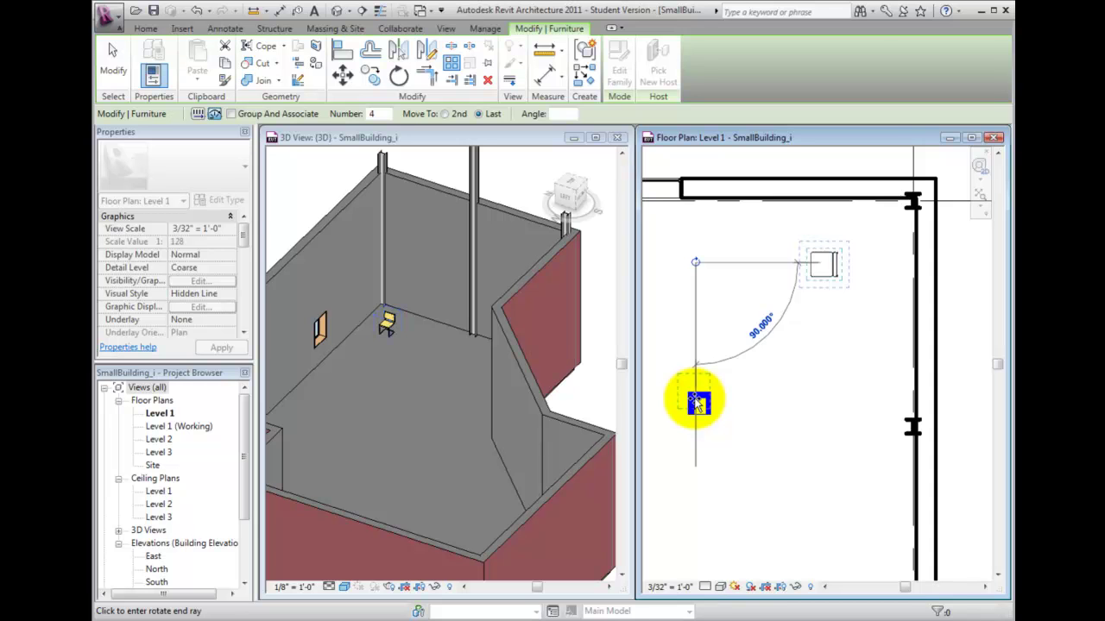
{"action": "left_click", "coordinate": [698, 402]}
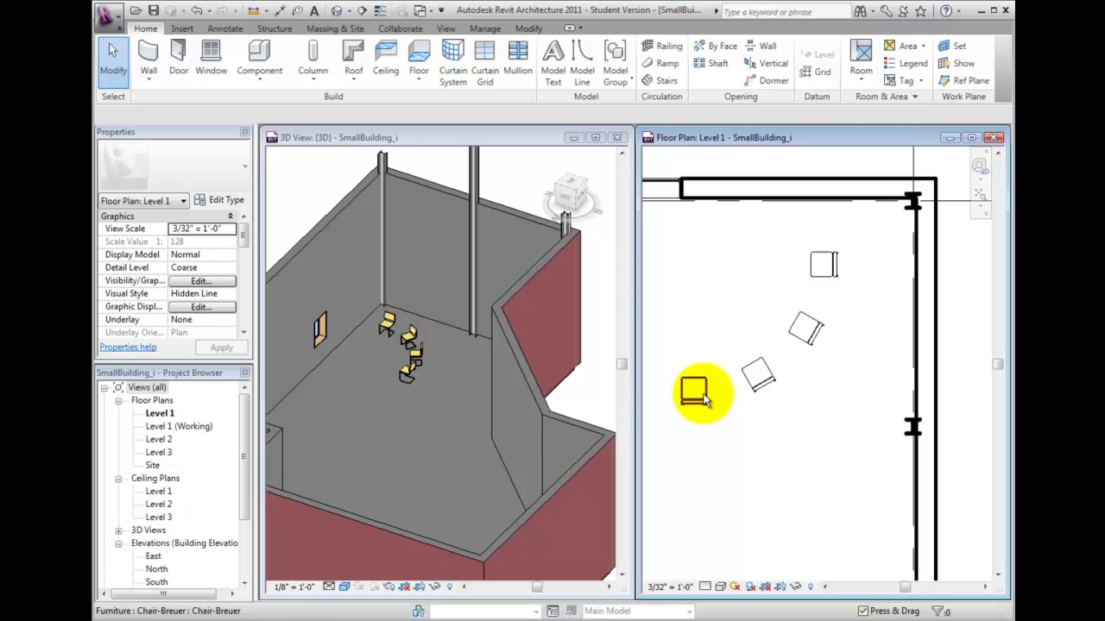
{"action": "left_click", "coordinate": [814, 335]}
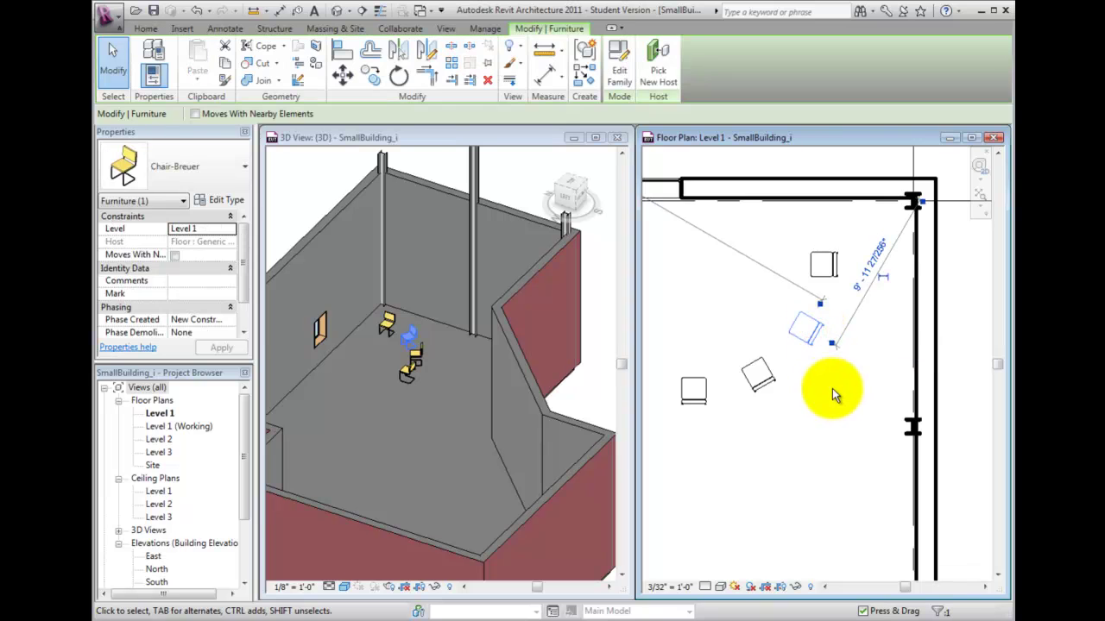
{"action": "left_click", "coordinate": [761, 380]}
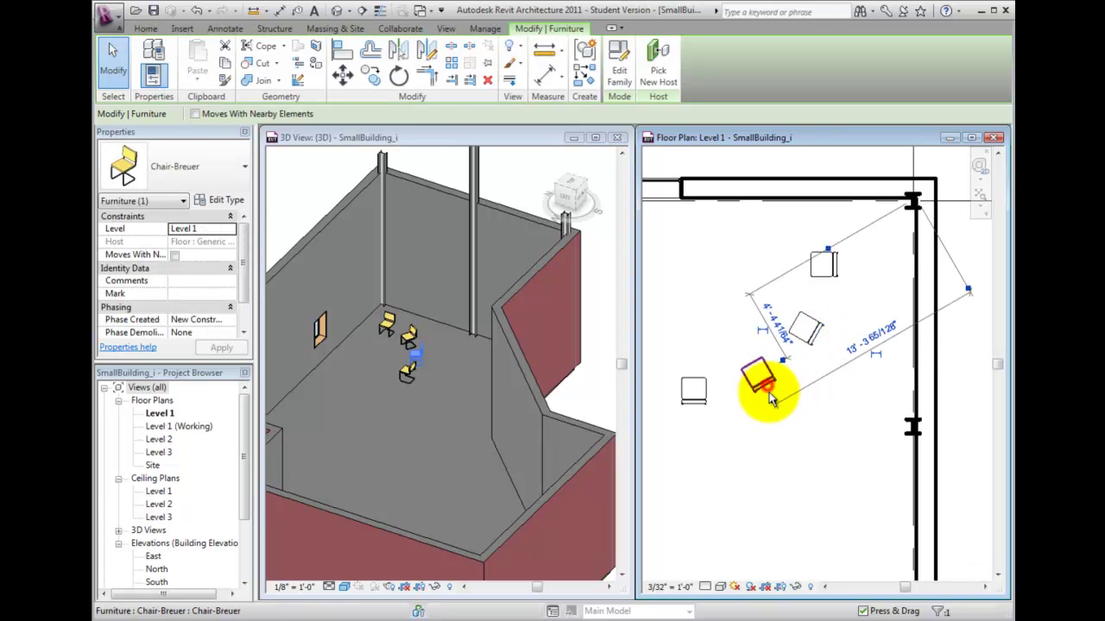
{"action": "left_click", "coordinate": [692, 390]}
{"action": "left_click", "coordinate": [837, 264]}
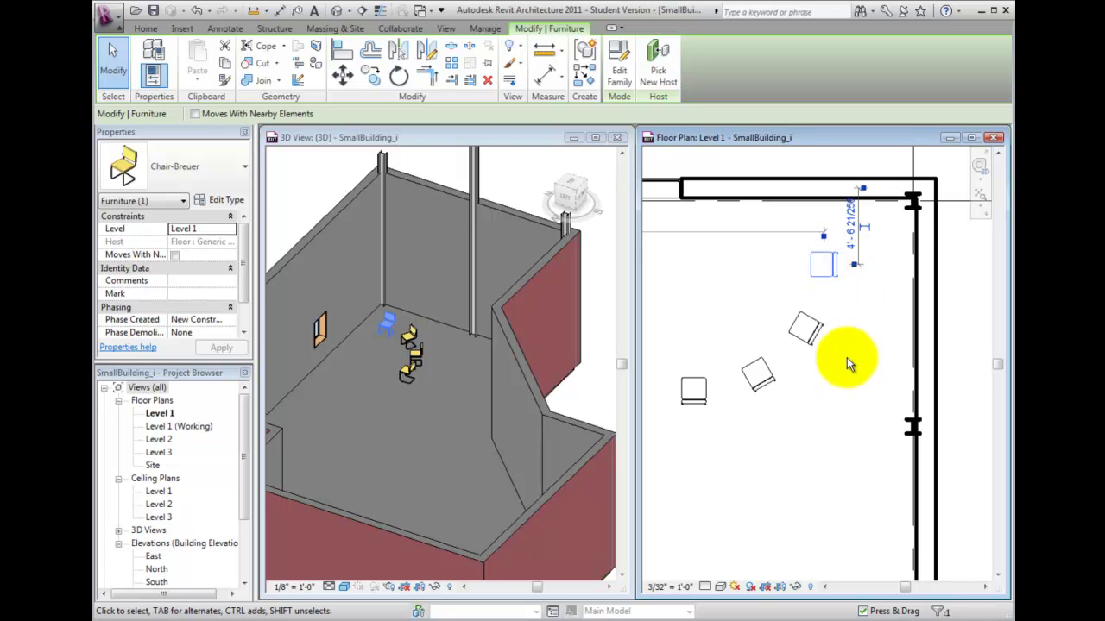
{"action": "scroll", "coordinate": [847, 357], "scroll_direction": "down", "scroll_amount": 1}
{"action": "middle_click_drag", "start_coordinate": [765, 424], "coordinate": [875, 414]}
{"action": "scroll", "coordinate": [855, 410], "scroll_direction": "down", "scroll_amount": 1}
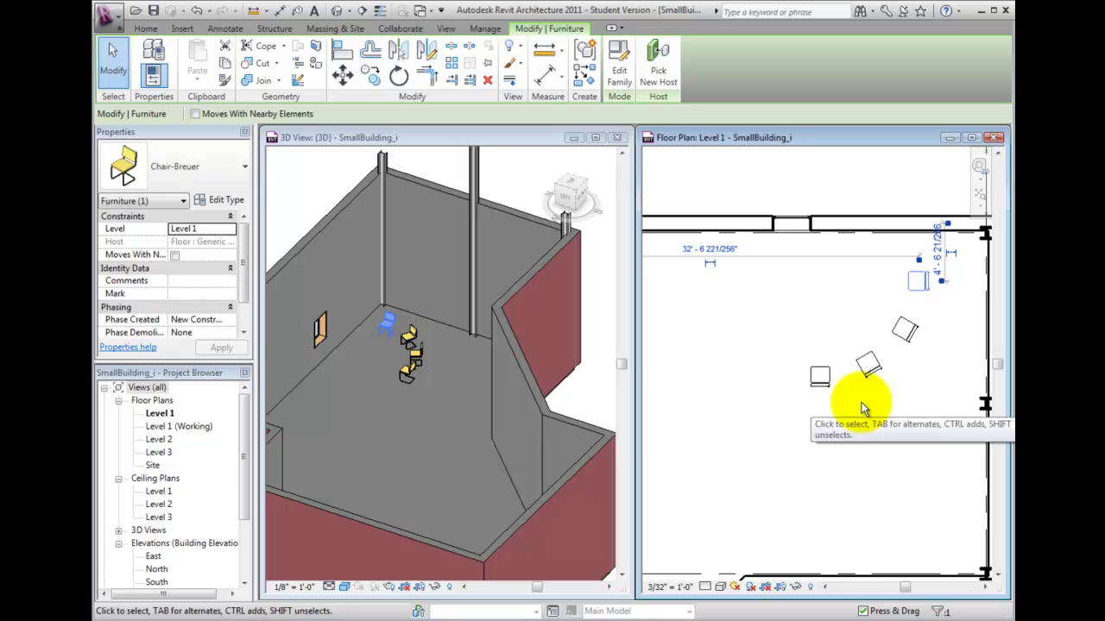
{"action": "left_click", "coordinate": [855, 437]}
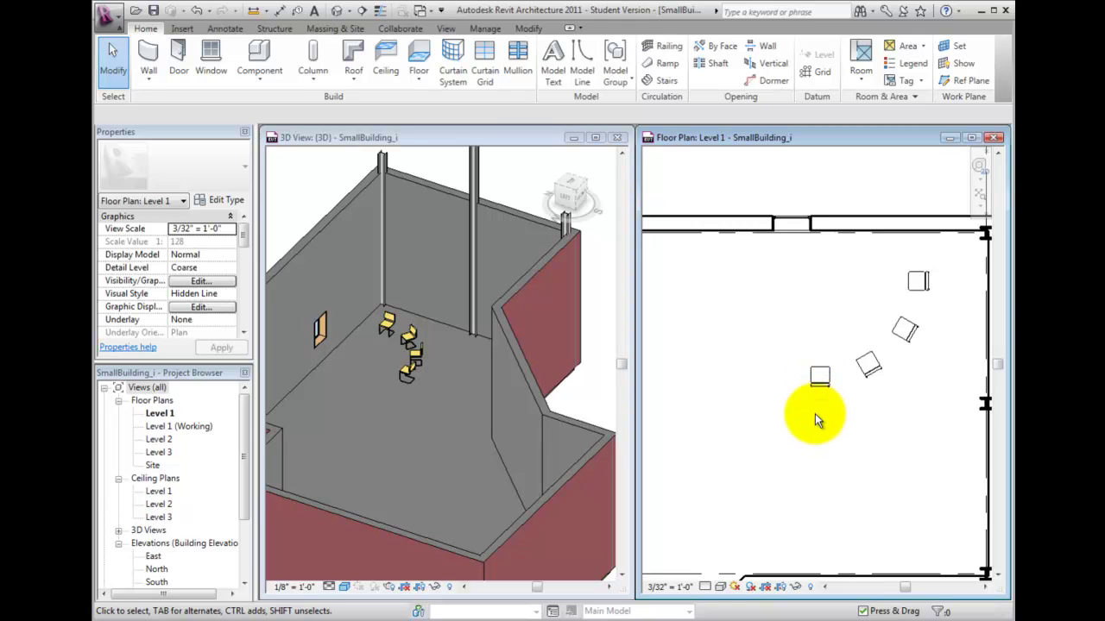
- Select the bottom chair and start the Array command (AR) on it
{"action": "key", "text": "c"}
{"action": "key", "text": "o"}
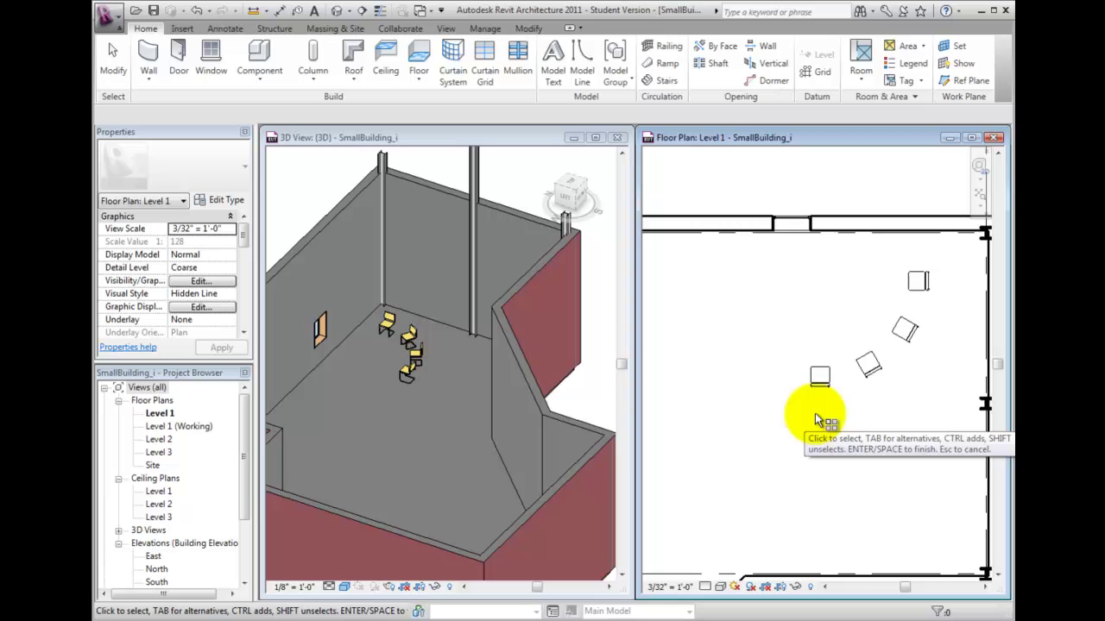
{"action": "left_click", "coordinate": [821, 387]}
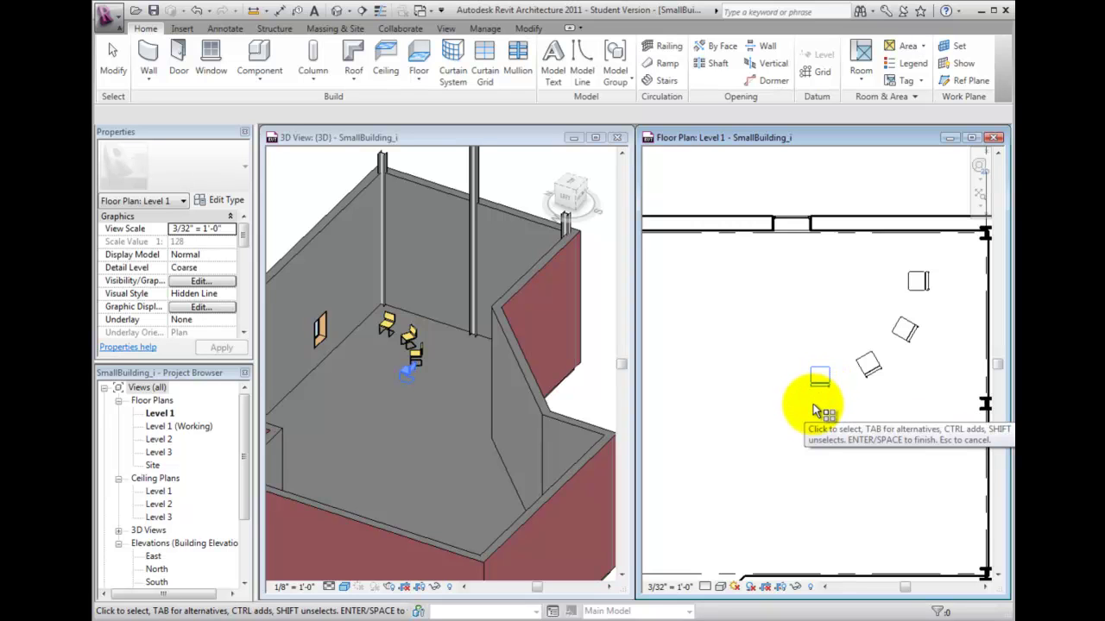
{"action": "left_click", "coordinate": [818, 406]}
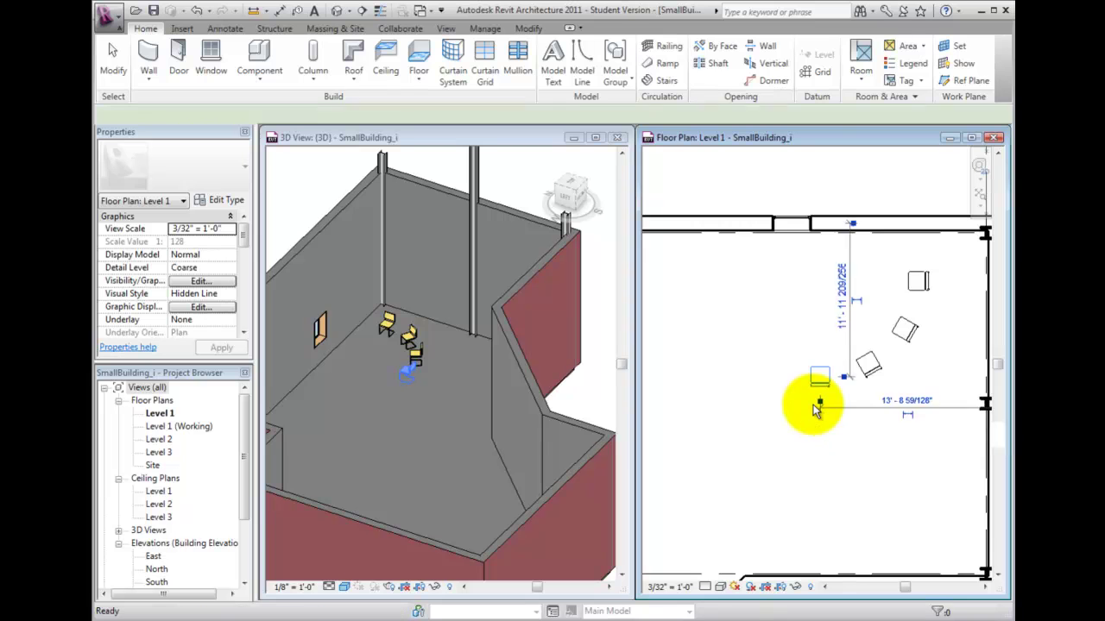
{"action": "key", "text": "a"}
{"action": "key", "text": "r"}
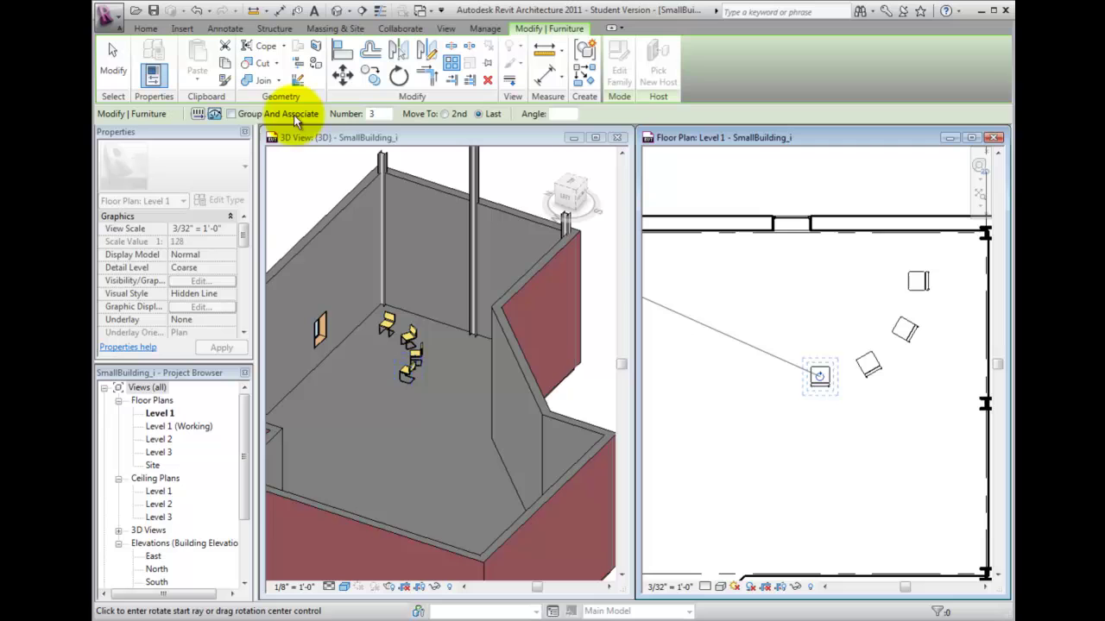
- Array the bottom chair into a grouped set of 4 over 90°, centred near the top wall
{"action": "left_click", "coordinate": [230, 114]}
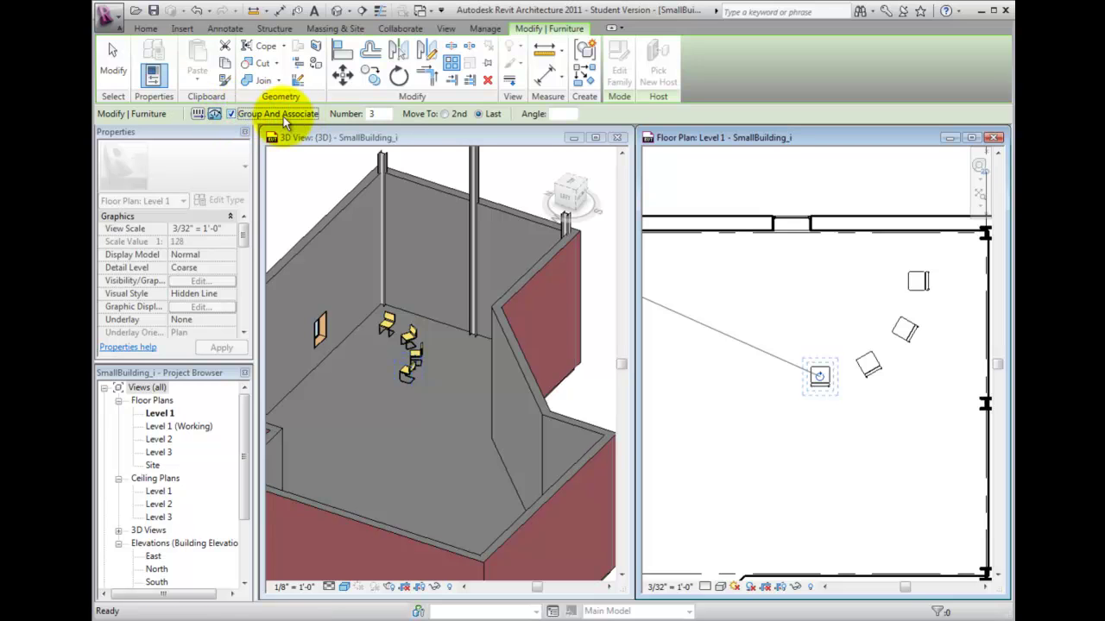
{"action": "left_click", "coordinate": [376, 114]}
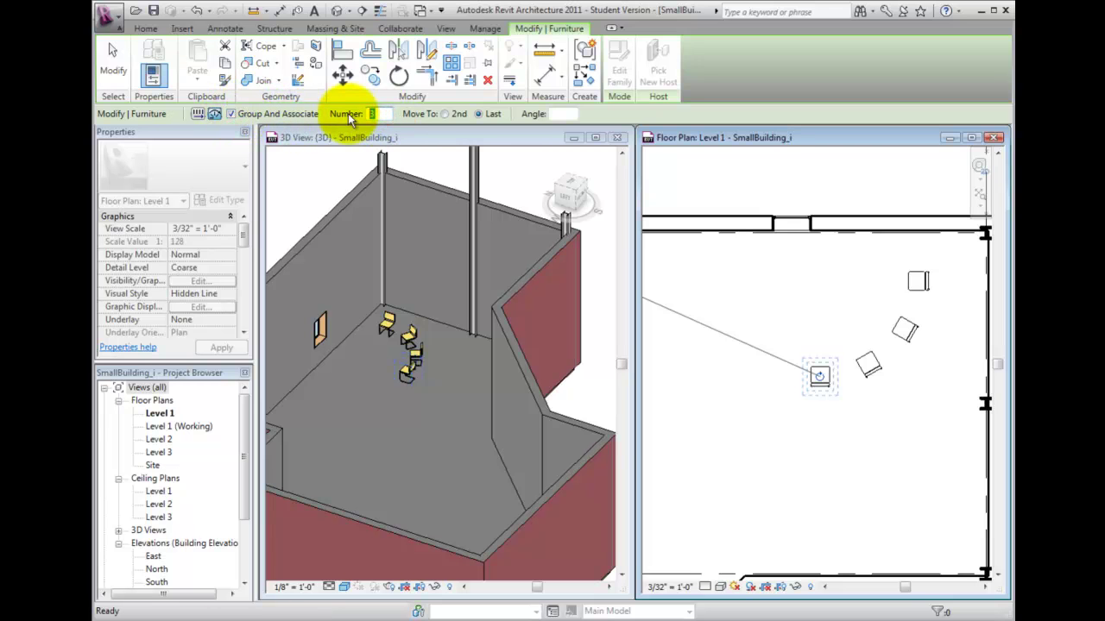
{"action": "type", "text": "4"}
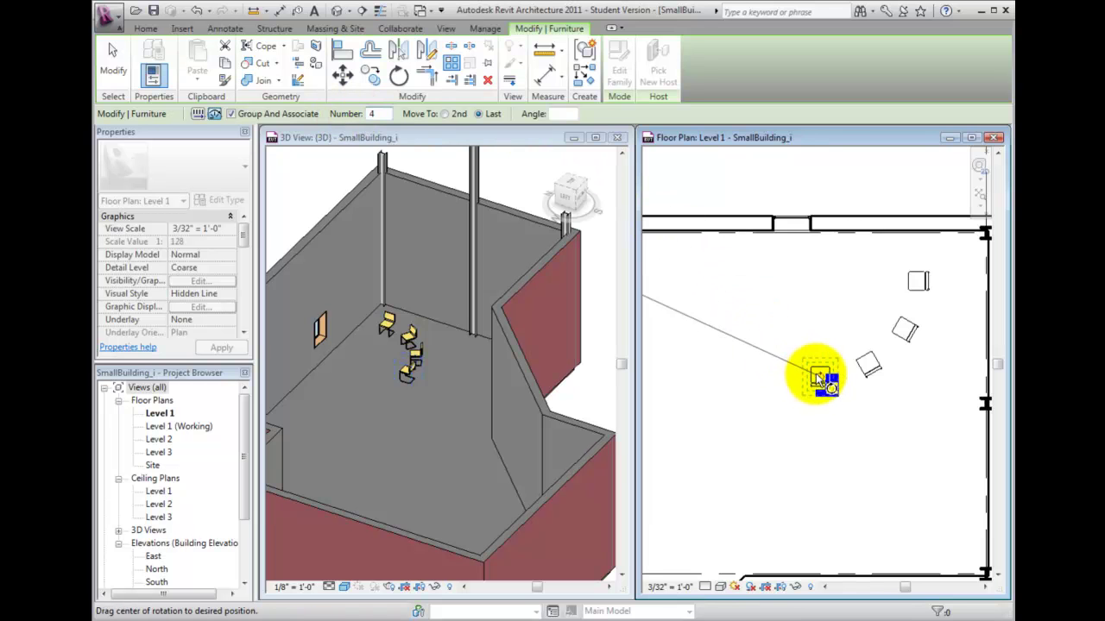
{"action": "left_click_drag", "start_coordinate": [821, 376], "coordinate": [819, 275]}
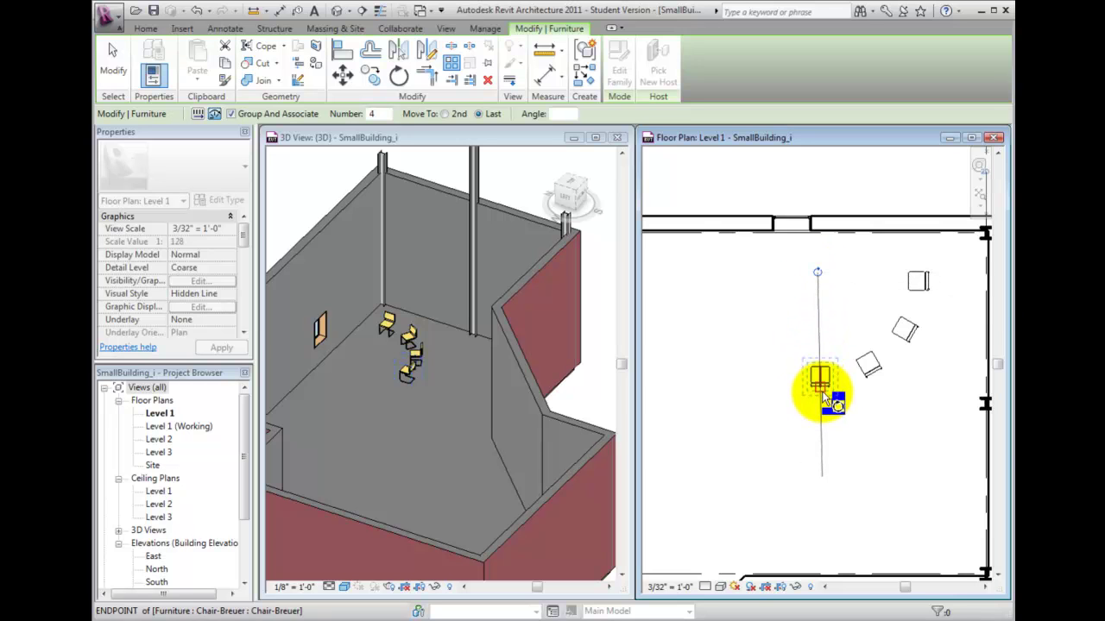
{"action": "left_click", "coordinate": [820, 412]}
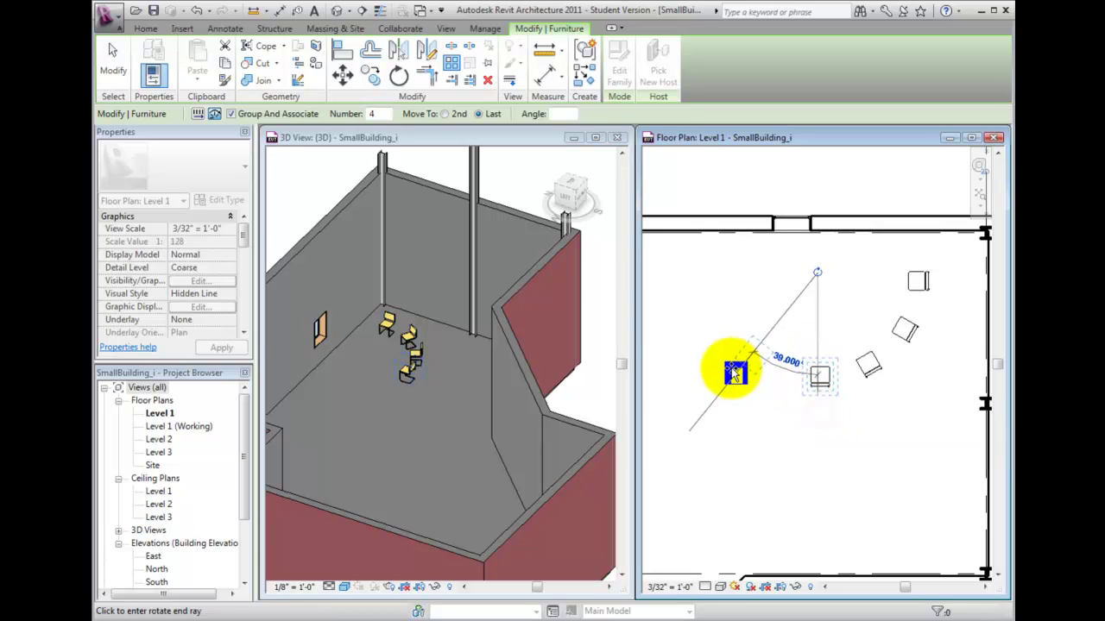
{"action": "left_click", "coordinate": [702, 276]}
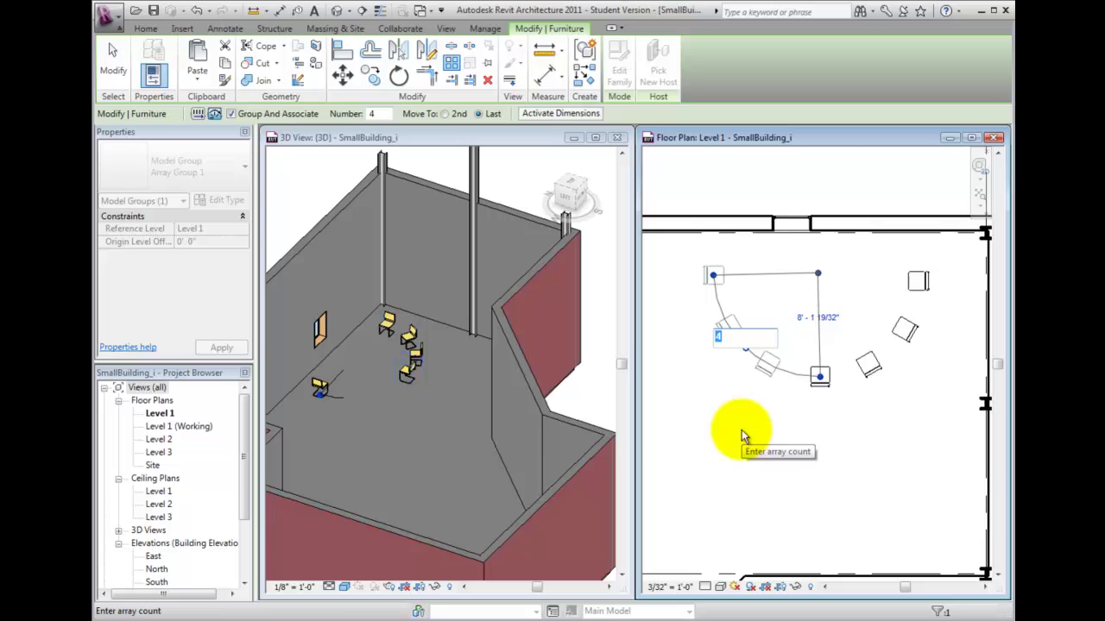
- Accept the 4-chair array, then change its count to 5
{"action": "key", "text": "Return"}
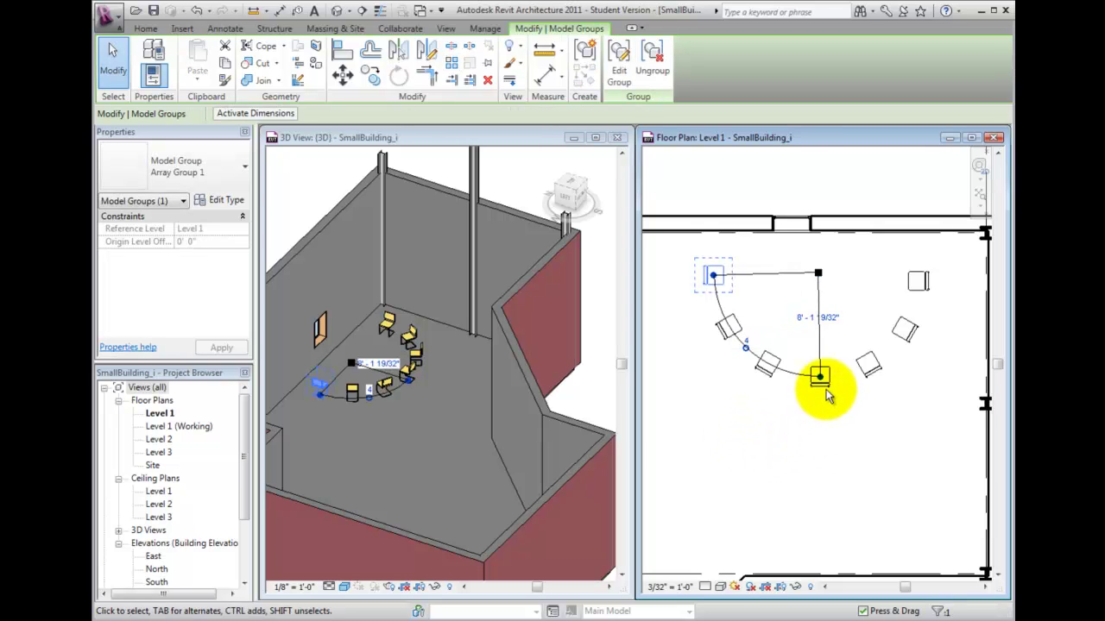
{"action": "left_click", "coordinate": [747, 345]}
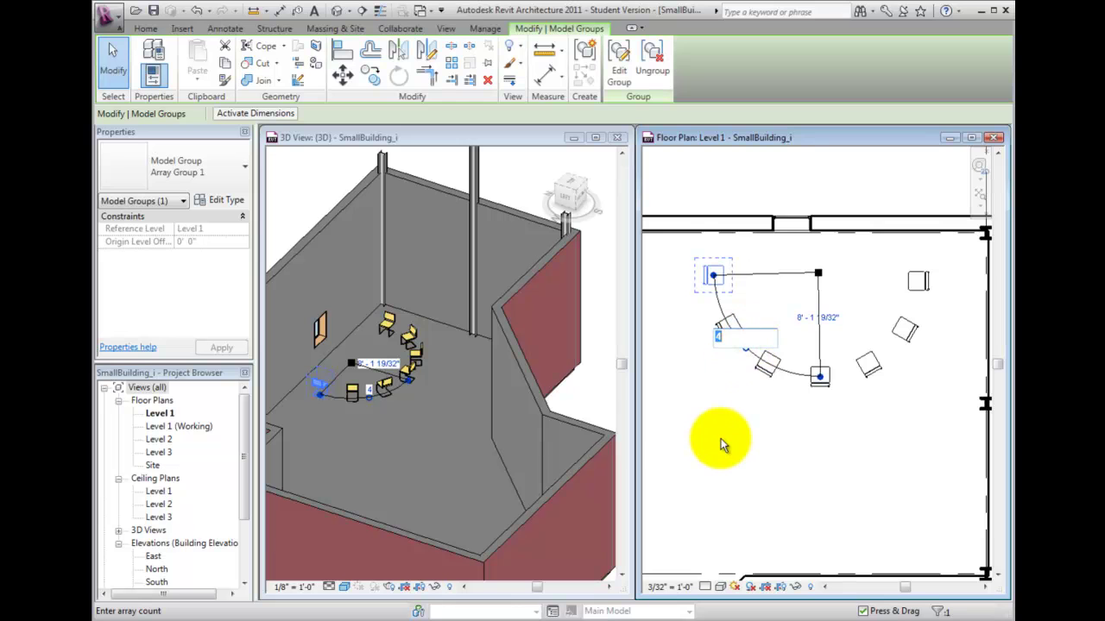
{"action": "type", "text": "5"}
{"action": "key", "text": "Return"}
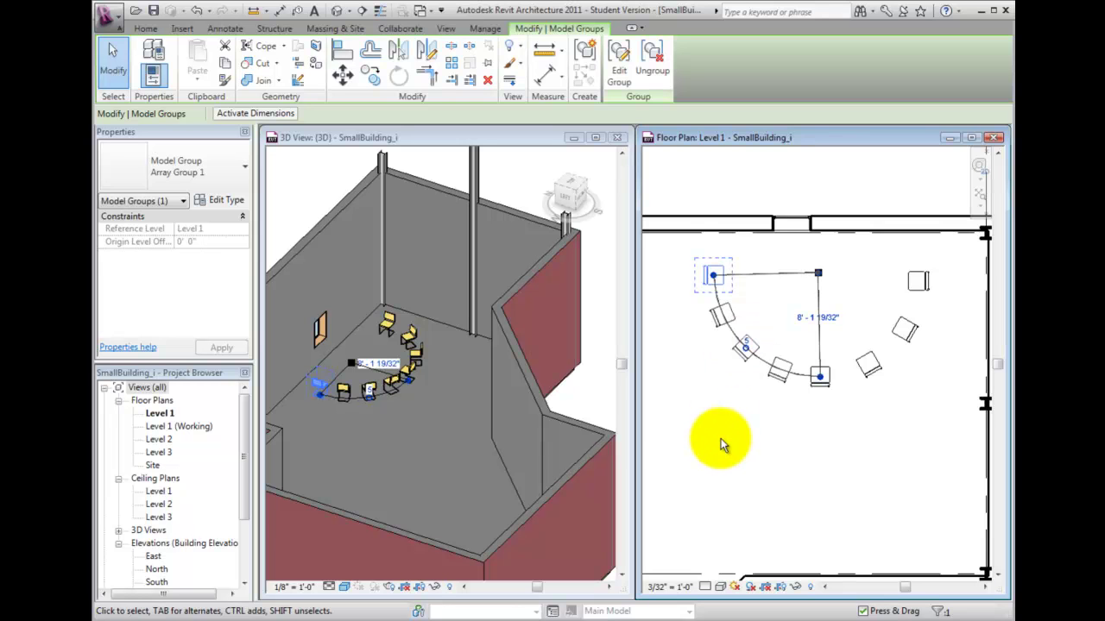
- Reselect Array Group 1 and raise its chair count to 6
{"action": "left_click", "coordinate": [770, 443]}
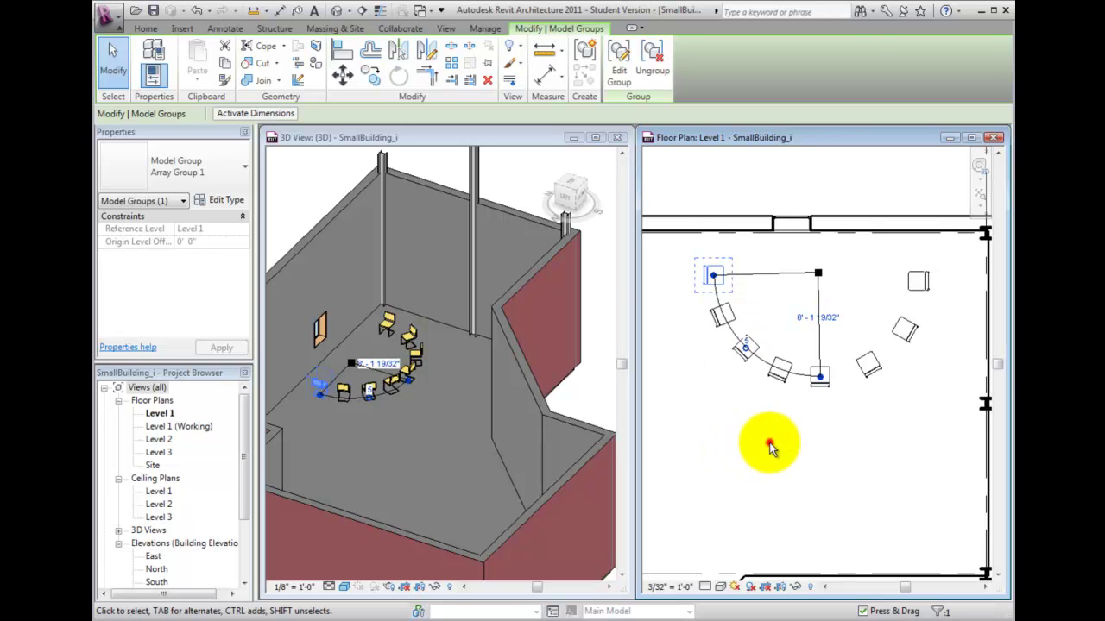
{"action": "left_click", "coordinate": [822, 388]}
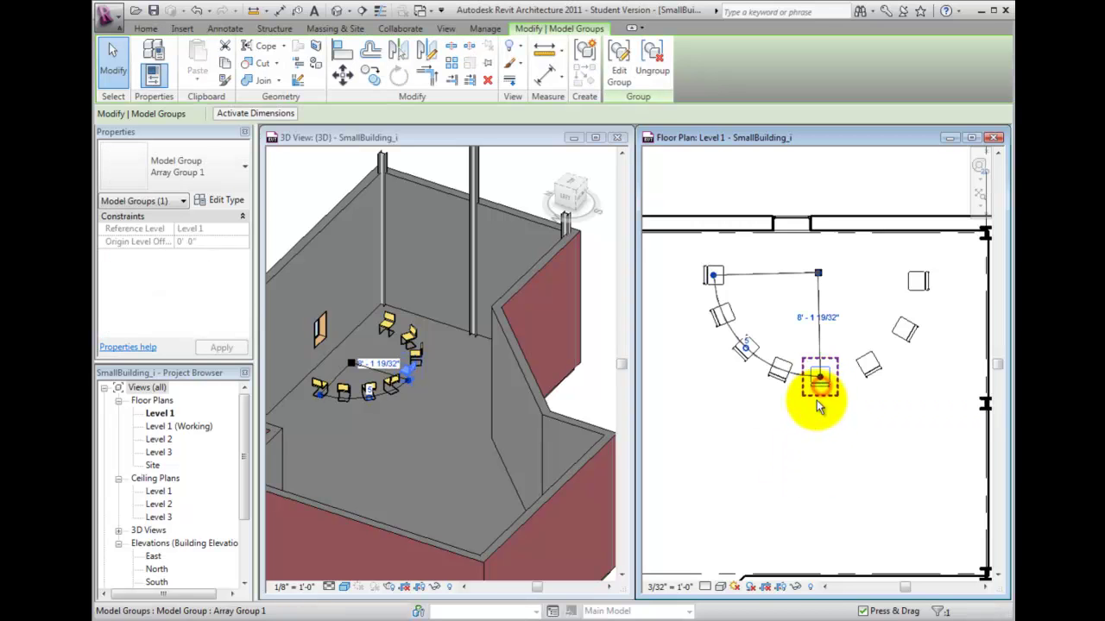
{"action": "left_click", "coordinate": [746, 345]}
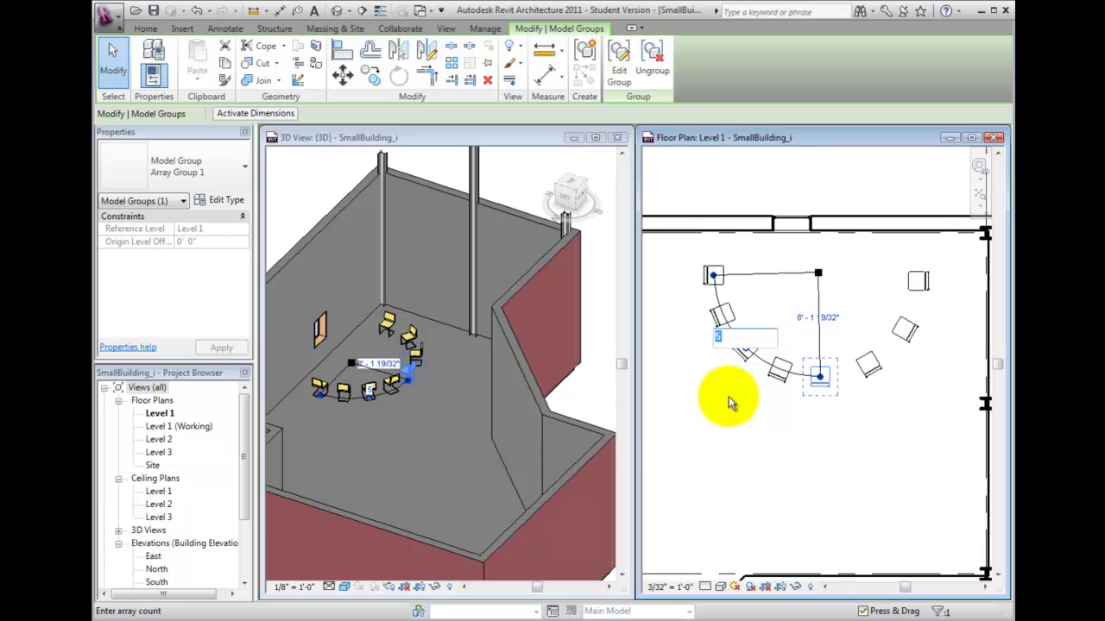
{"action": "type", "text": "6"}
{"action": "key", "text": "Return"}
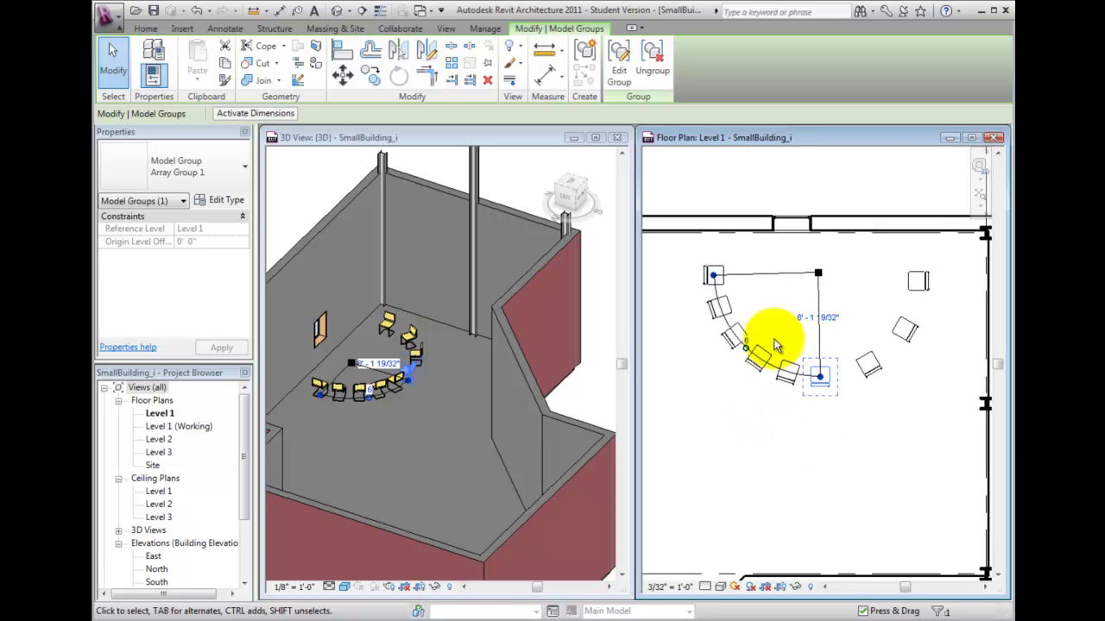
- Enter Edit Group mode for Array Group 1
{"action": "left_click", "coordinate": [620, 68]}
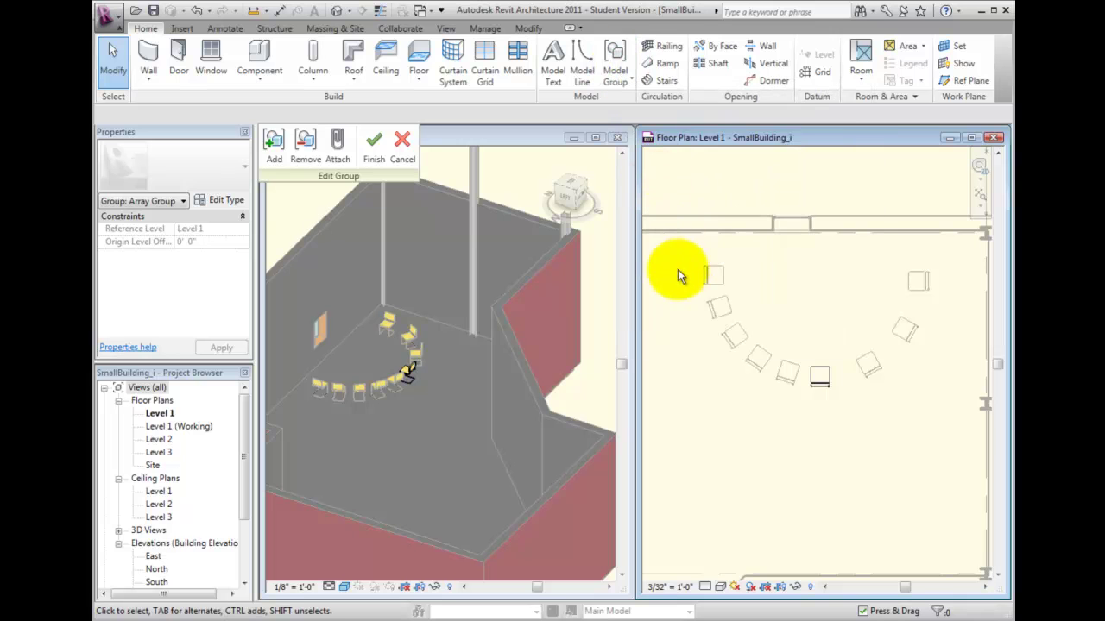